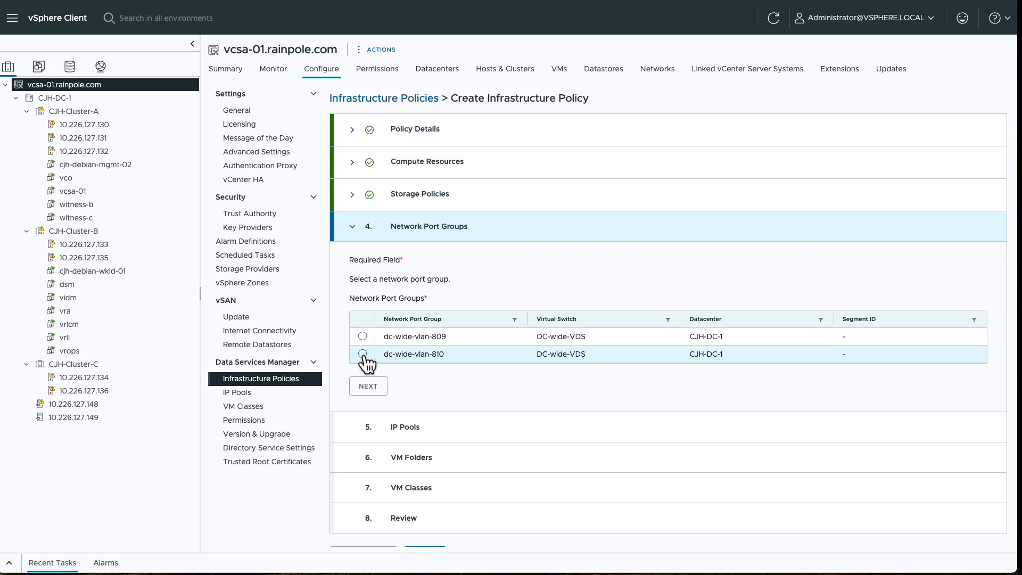
Step: Select port group dc-wide-vlan-810 and assign it the IP pool vlan-810-pool
{"action": "left_click", "coordinate": [363, 354]}
{"action": "left_click", "coordinate": [372, 392]}
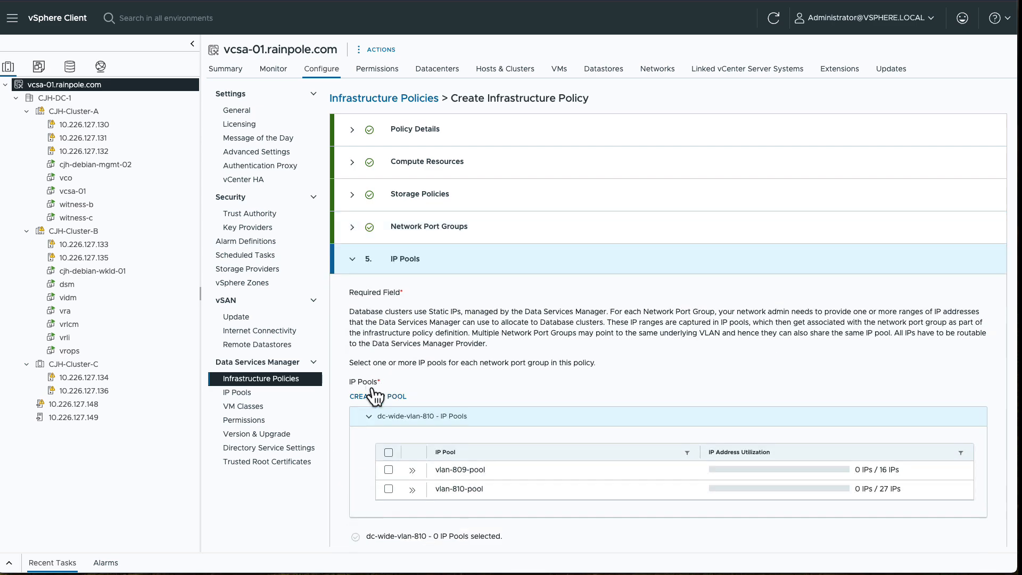
{"action": "left_click", "coordinate": [389, 488]}
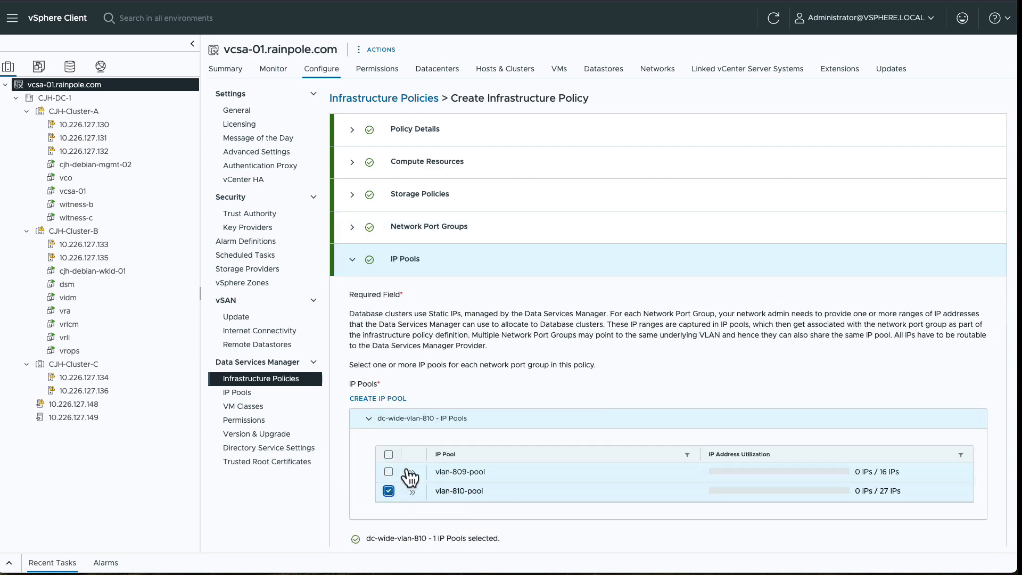
{"action": "scroll", "coordinate": [406, 468], "scroll_direction": "down", "scroll_amount": 2}
{"action": "scroll", "coordinate": [407, 468], "scroll_direction": "down", "scroll_amount": 1}
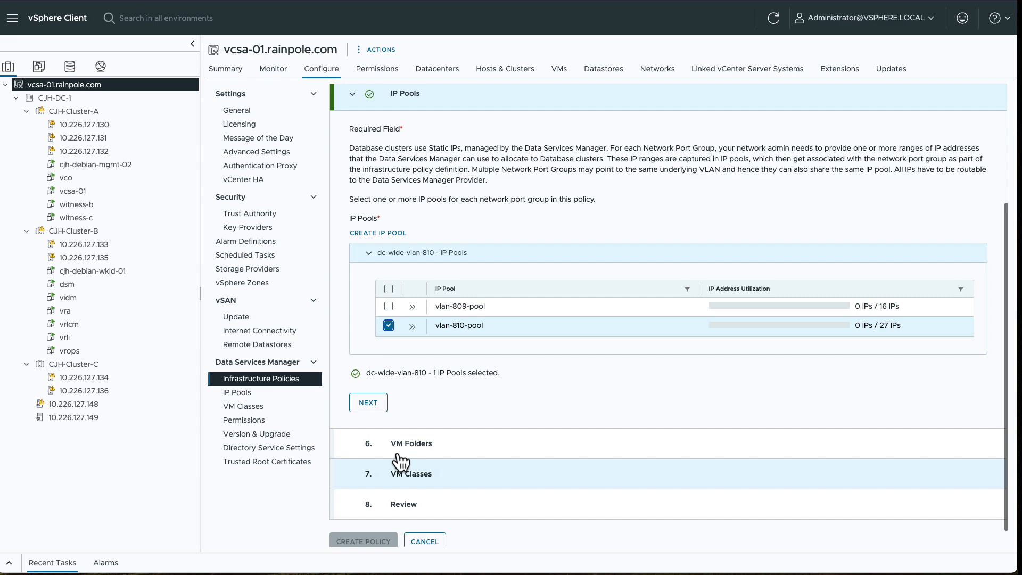
{"action": "left_click", "coordinate": [375, 405]}
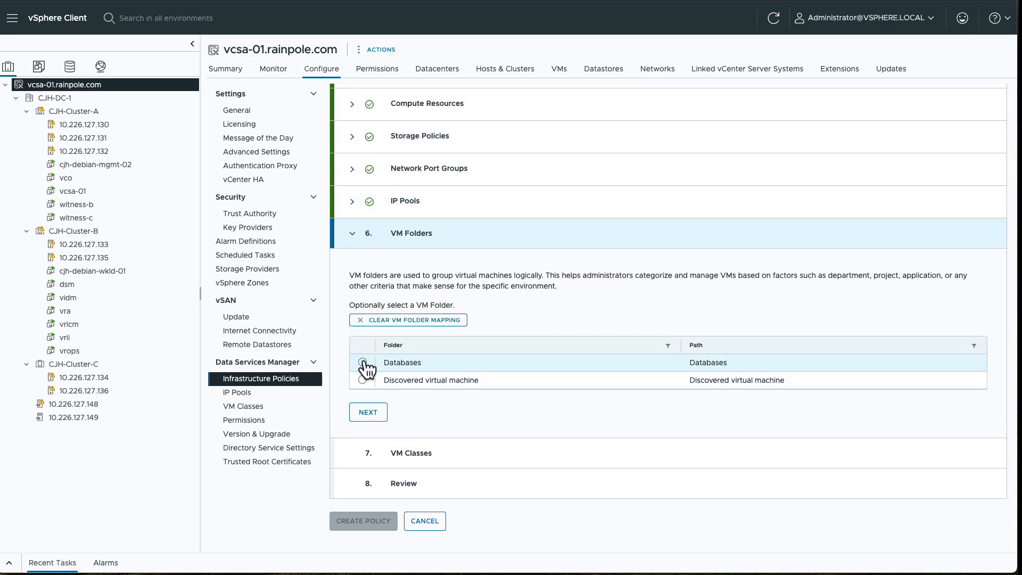
Step: Place database VMs in the Databases folder and allow all three VM classes: large, medium, small
{"action": "left_click", "coordinate": [363, 363]}
{"action": "left_click", "coordinate": [368, 412]}
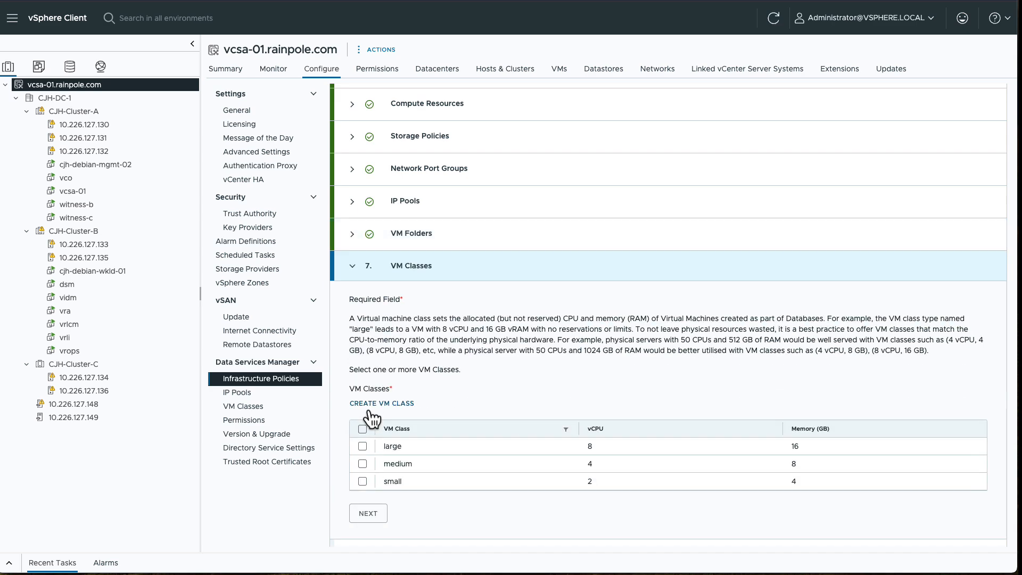
{"action": "left_click", "coordinate": [362, 429]}
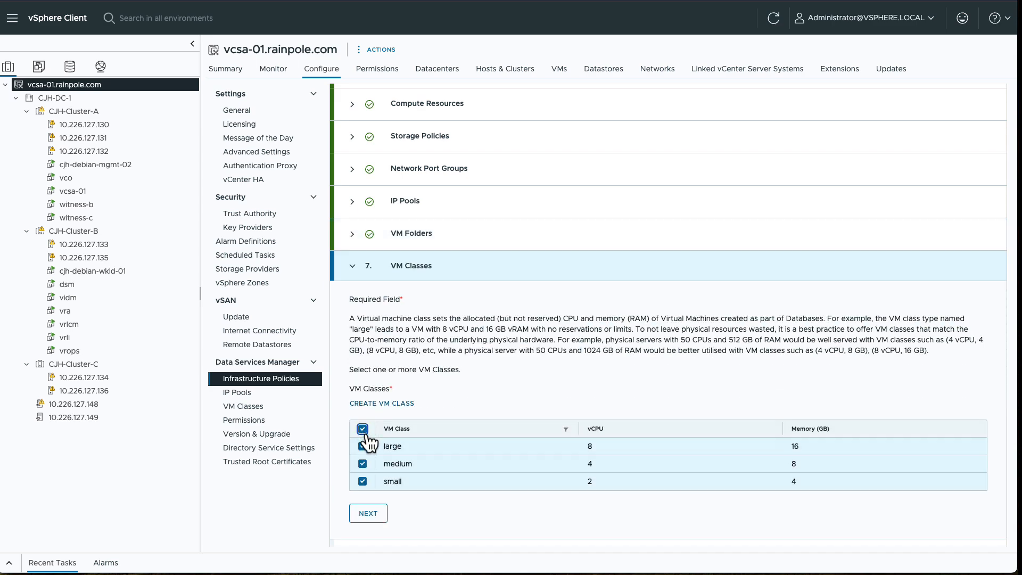
{"action": "scroll", "coordinate": [368, 443], "scroll_direction": "down", "scroll_amount": 2}
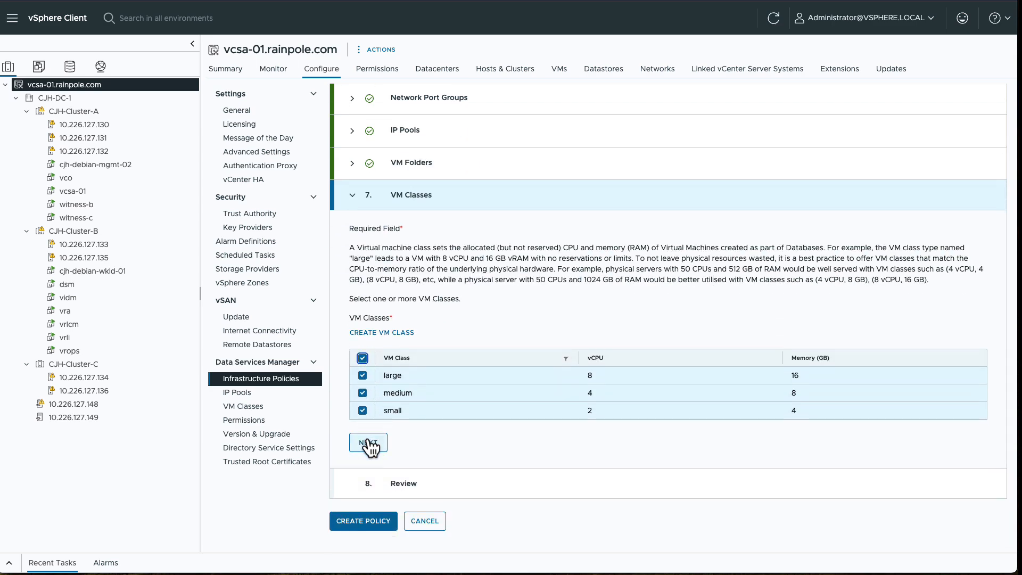
{"action": "left_click", "coordinate": [368, 444]}
Step: Create cross-cluster-infra-policy and refresh the policy list to confirm it shows Ready
{"action": "scroll", "coordinate": [368, 445], "scroll_direction": "down", "scroll_amount": 3}
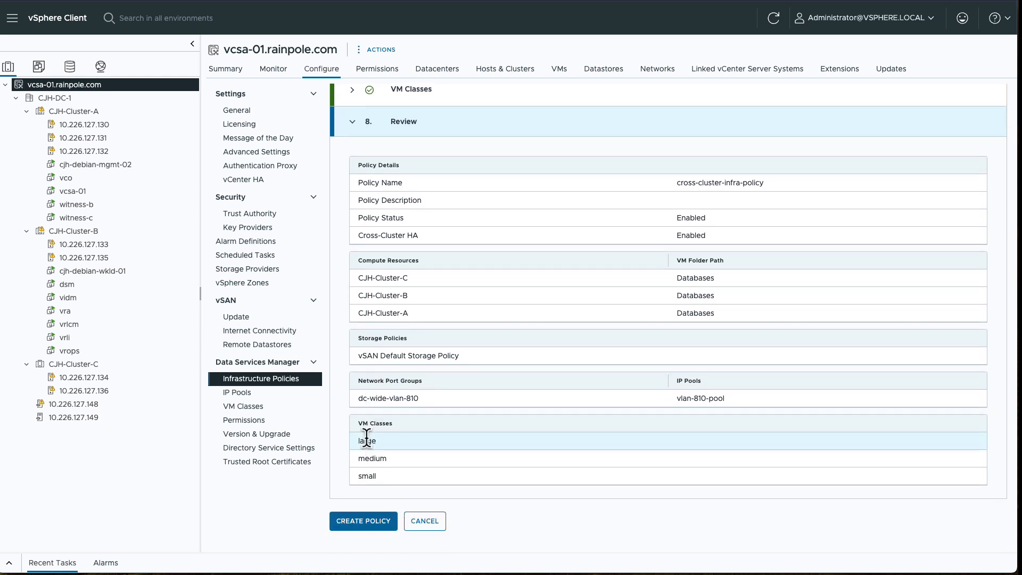
{"action": "left_click", "coordinate": [373, 520]}
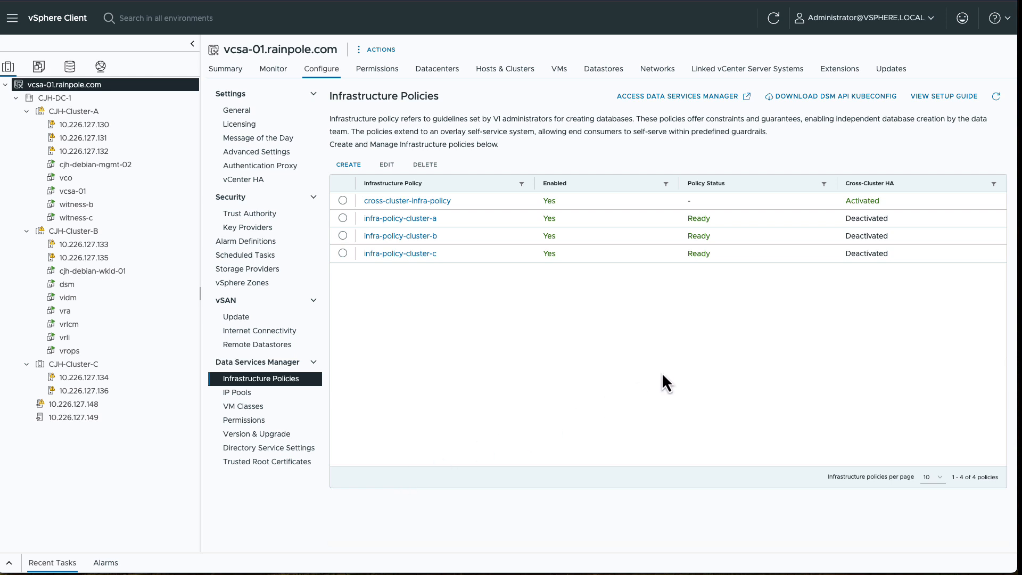
{"action": "left_click", "coordinate": [997, 98]}
Step: Open Data Services Manager and log in with the admin account's username and password
{"action": "left_click", "coordinate": [701, 101]}
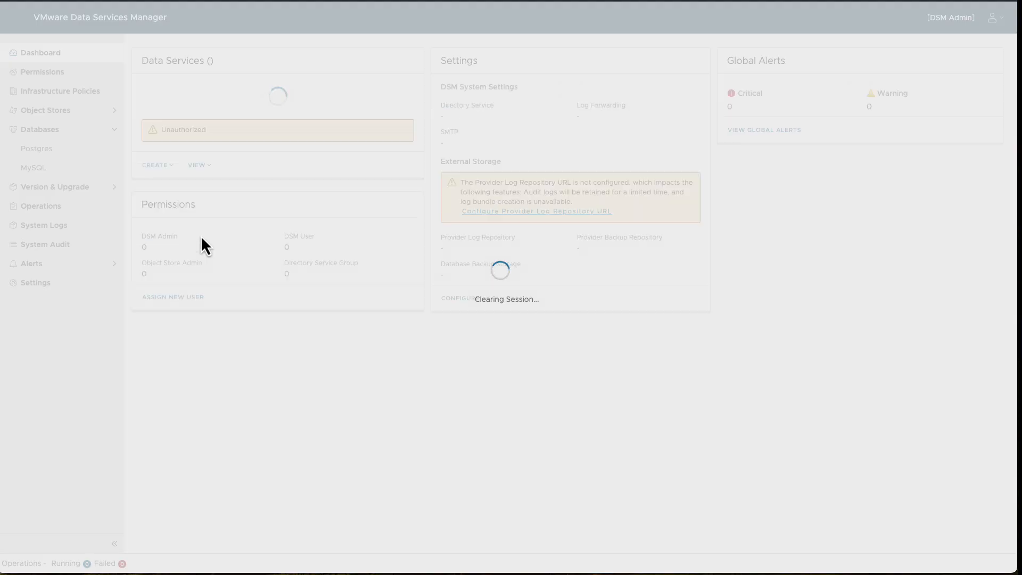
{"action": "left_click", "coordinate": [166, 291]}
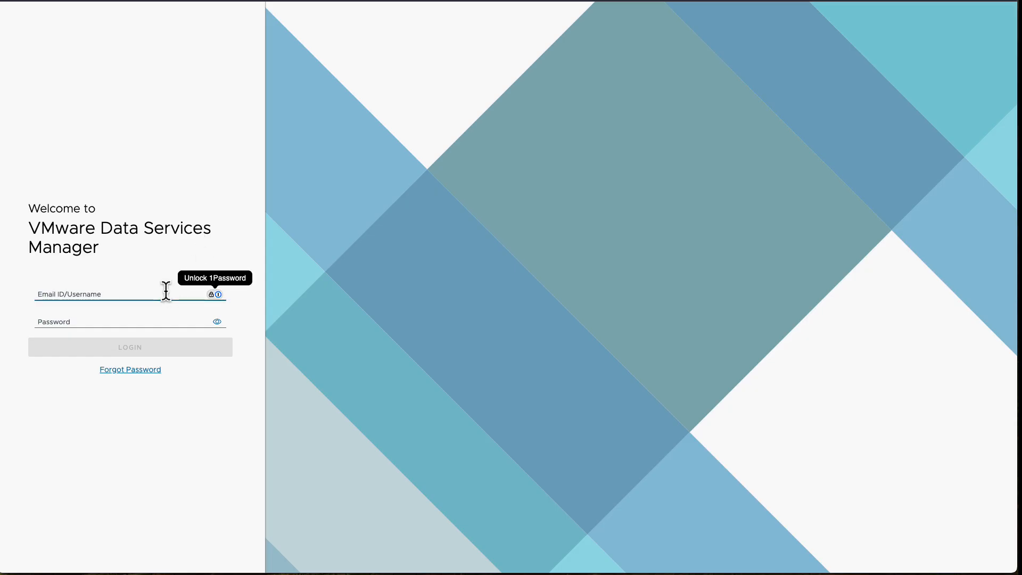
{"action": "key", "text": "Tab"}
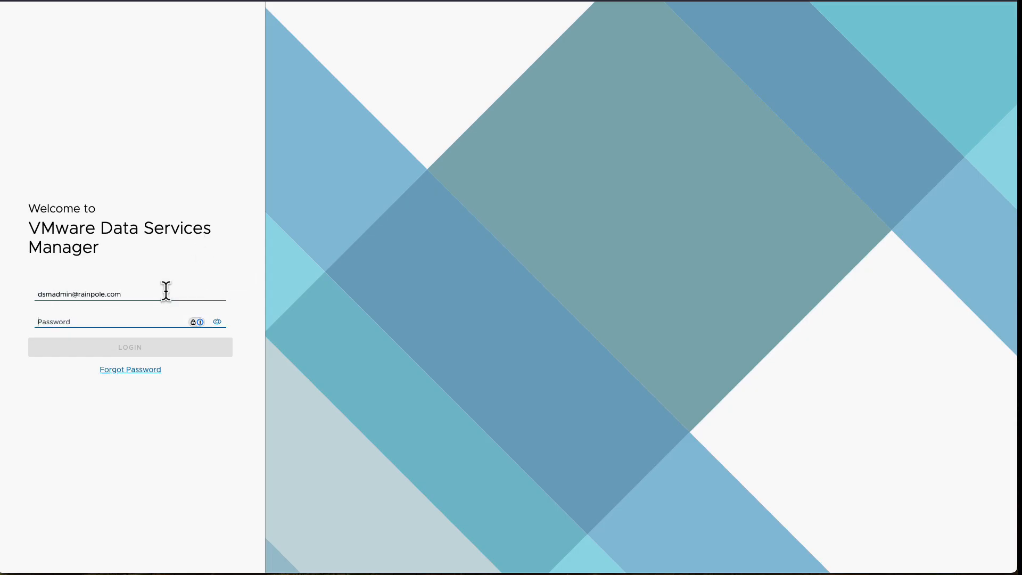
{"action": "type", "text": "•"}
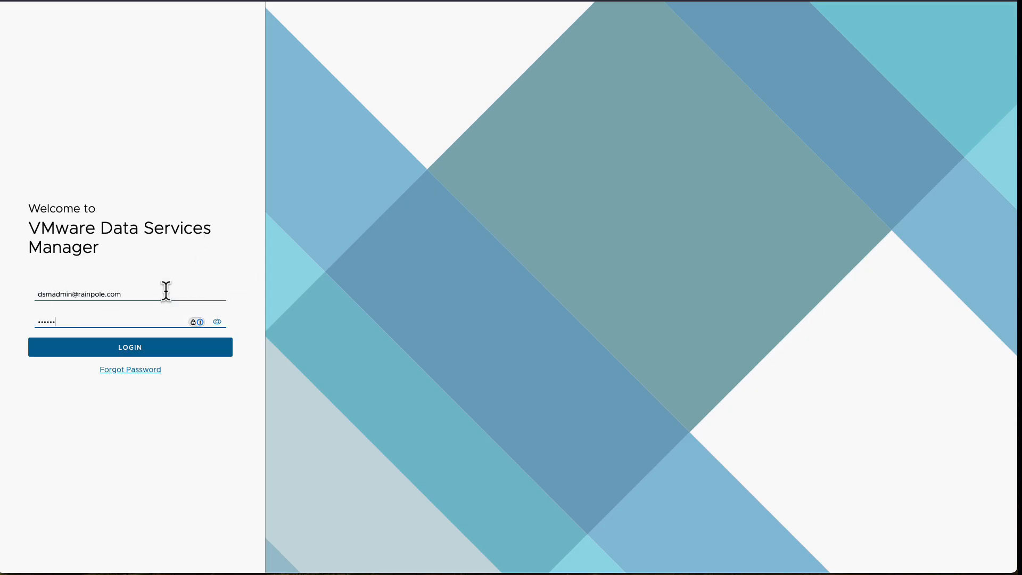
{"action": "type", "text": "•••••••••"}
{"action": "key", "text": "Return"}
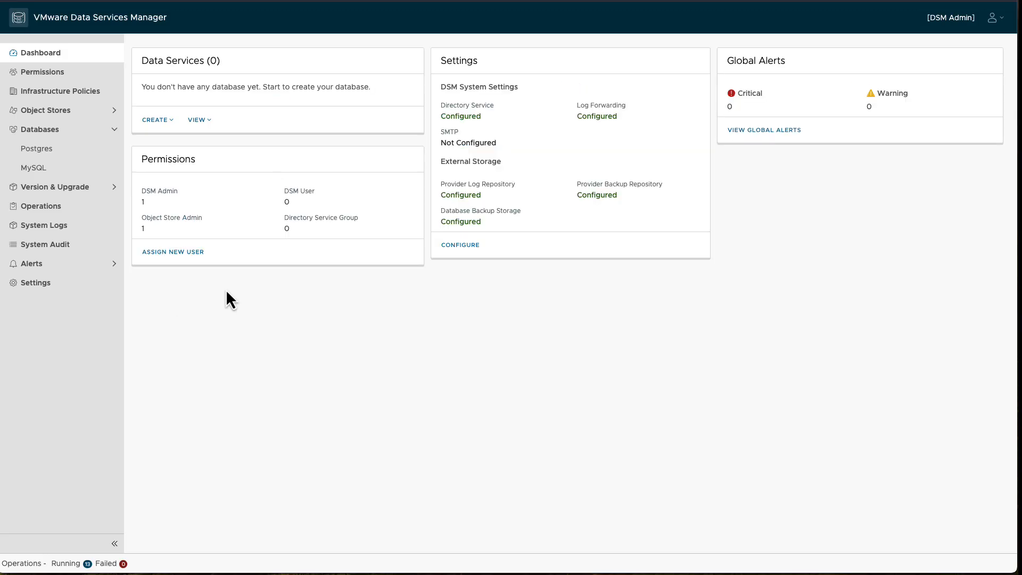
Step: Start a new Postgres database on version 16.6+vmware.v2.2.0
{"action": "left_click", "coordinate": [78, 159]}
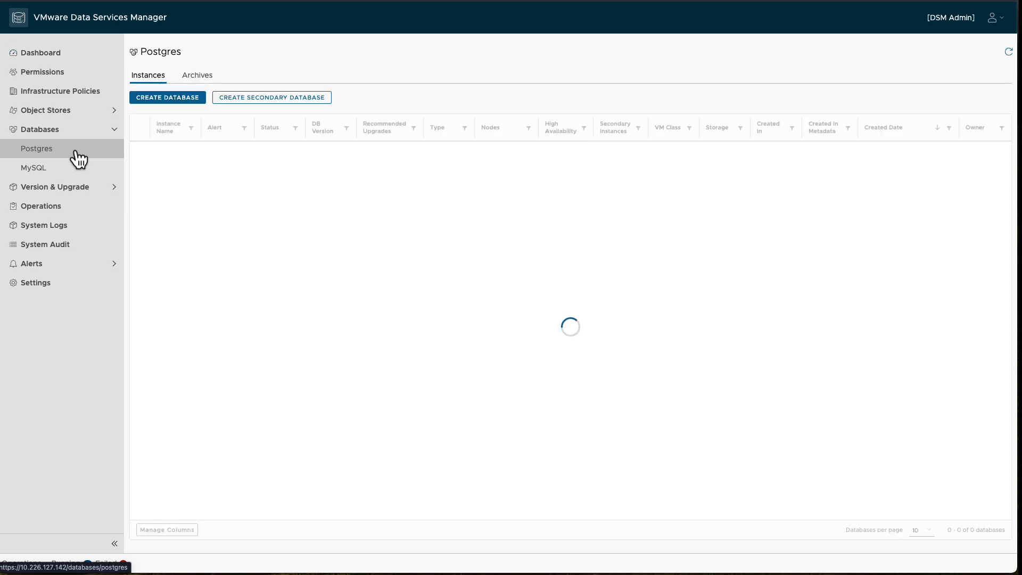
{"action": "left_click", "coordinate": [162, 100]}
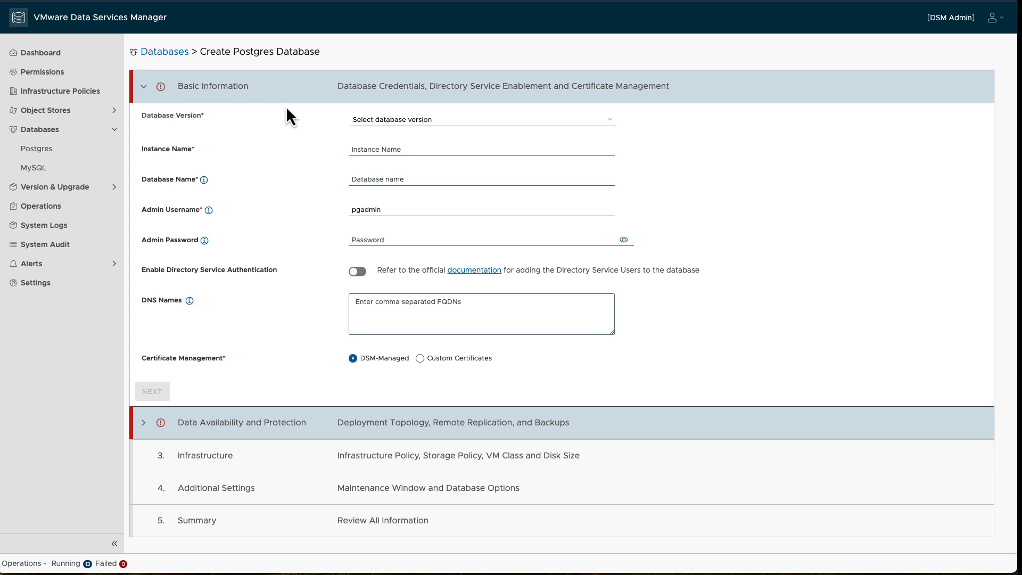
{"action": "left_click", "coordinate": [612, 124]}
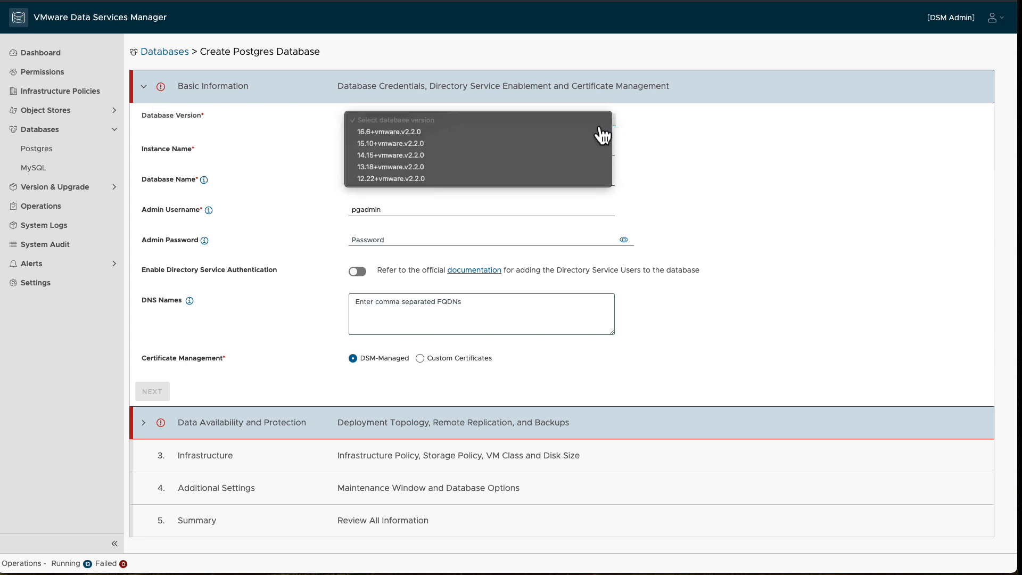
{"action": "left_click", "coordinate": [595, 133]}
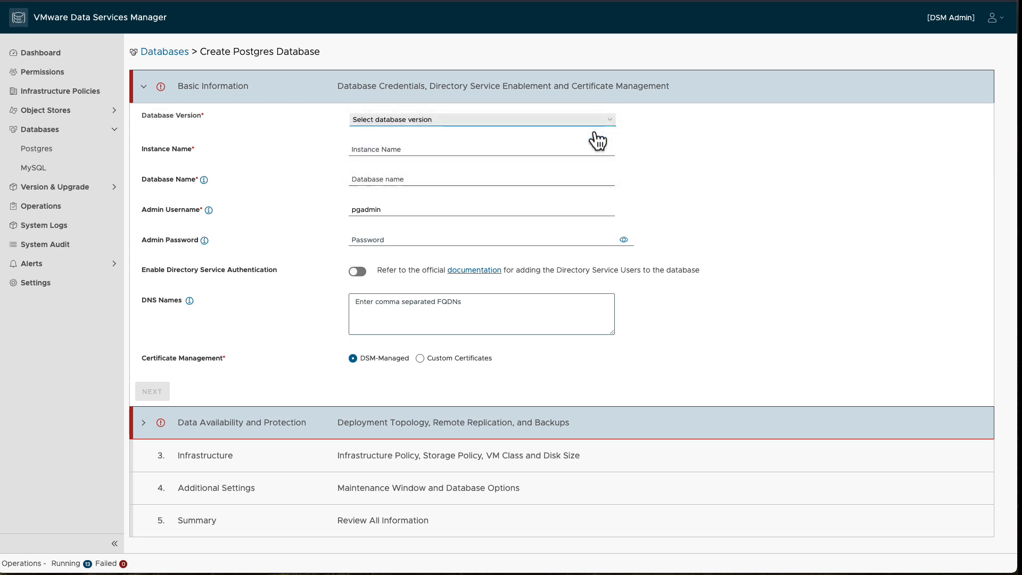
Step: Name the instance and database cc-postgres-db, keeping DSM-managed certificates
{"action": "left_click", "coordinate": [570, 150]}
{"action": "type", "text": "cc-postgres-db"}
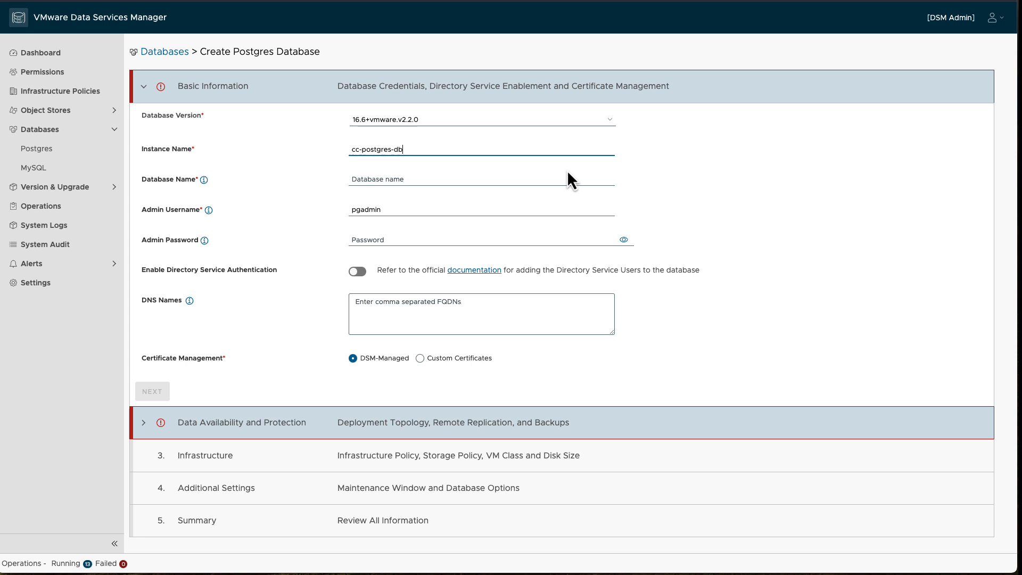
{"action": "left_click", "coordinate": [517, 181]}
{"action": "type", "text": "cc-postgres-db"}
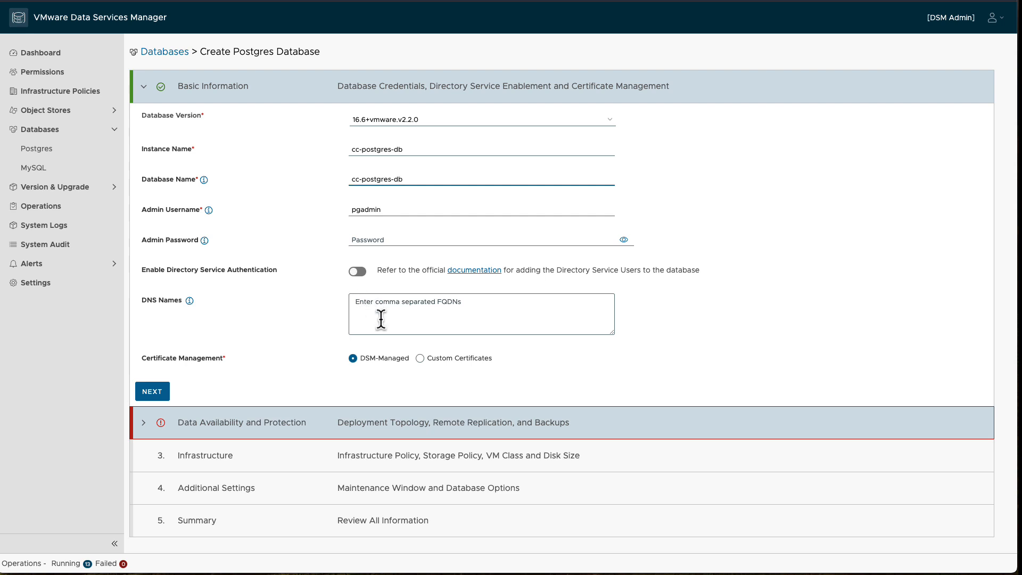
{"action": "left_click", "coordinate": [420, 358]}
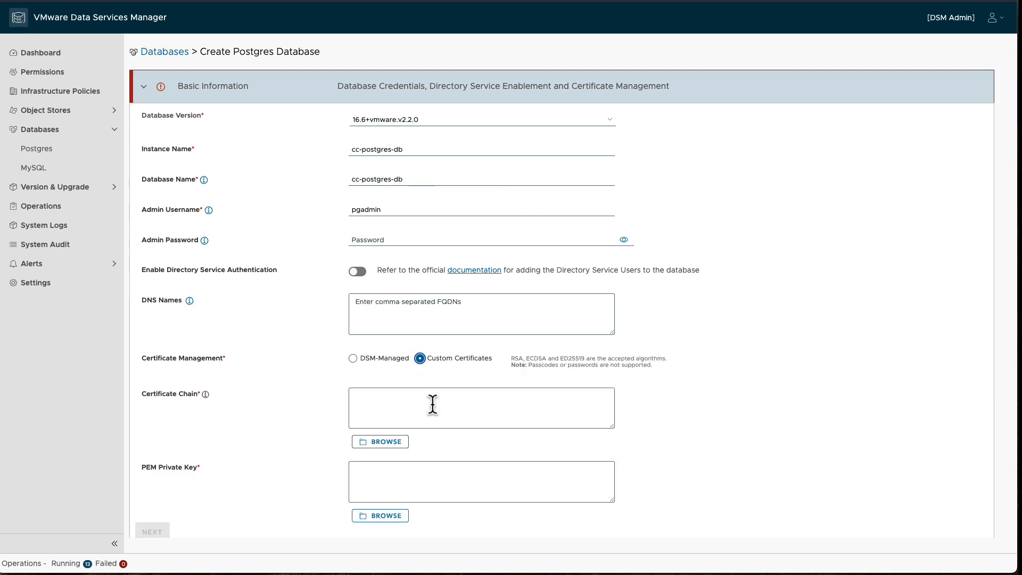
{"action": "scroll", "coordinate": [431, 401], "scroll_direction": "down", "scroll_amount": 1}
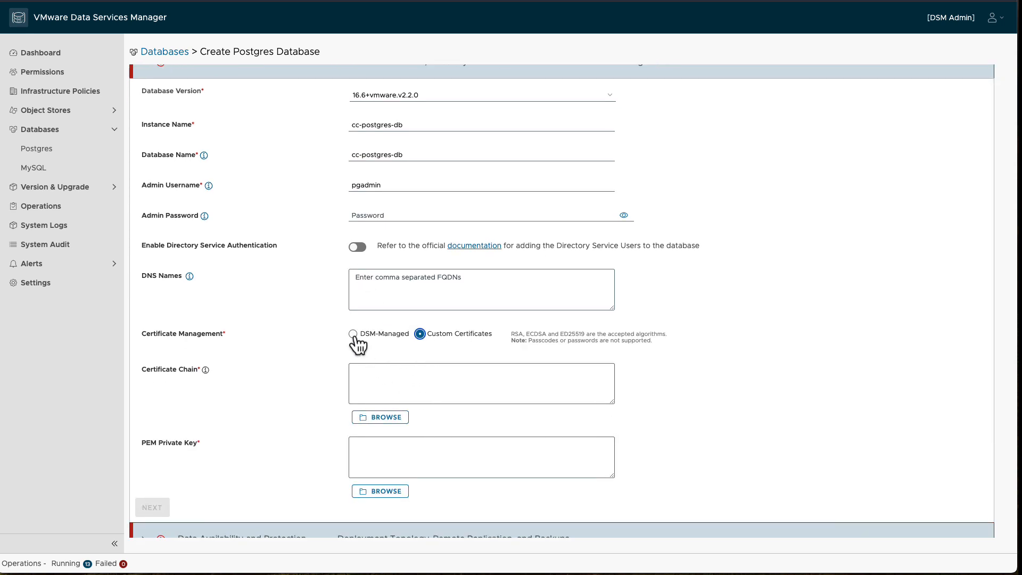
{"action": "left_click", "coordinate": [353, 333]}
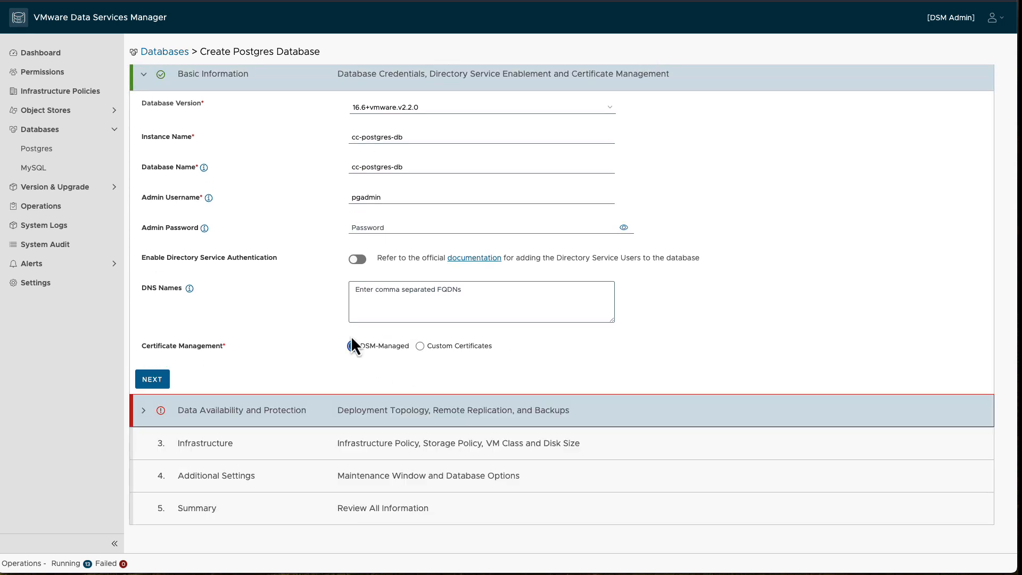
{"action": "left_click", "coordinate": [154, 381]}
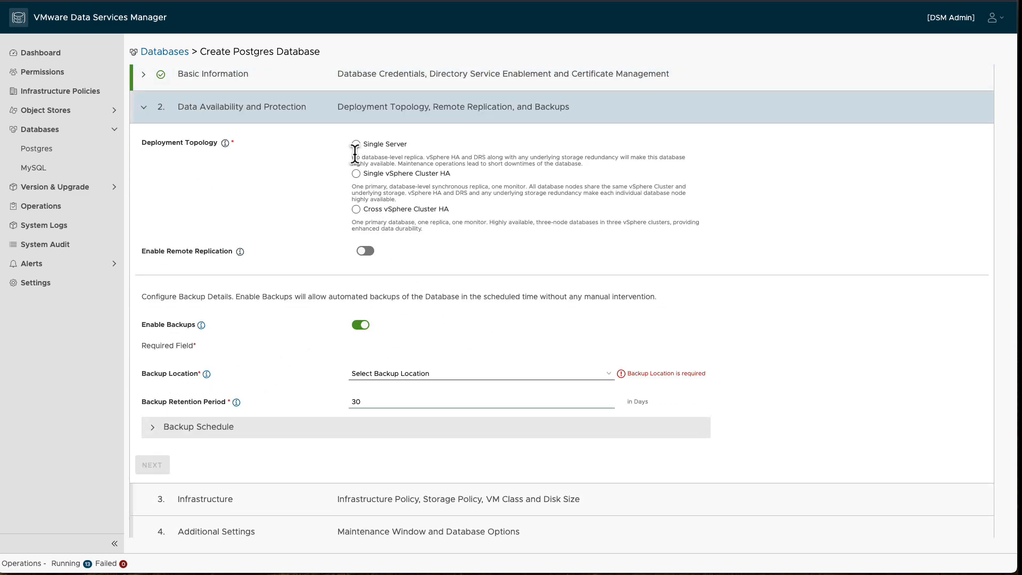
Step: Choose Cross vSphere Cluster HA and back up to db-backups, 30-day retention, default schedule
{"action": "left_click", "coordinate": [359, 213]}
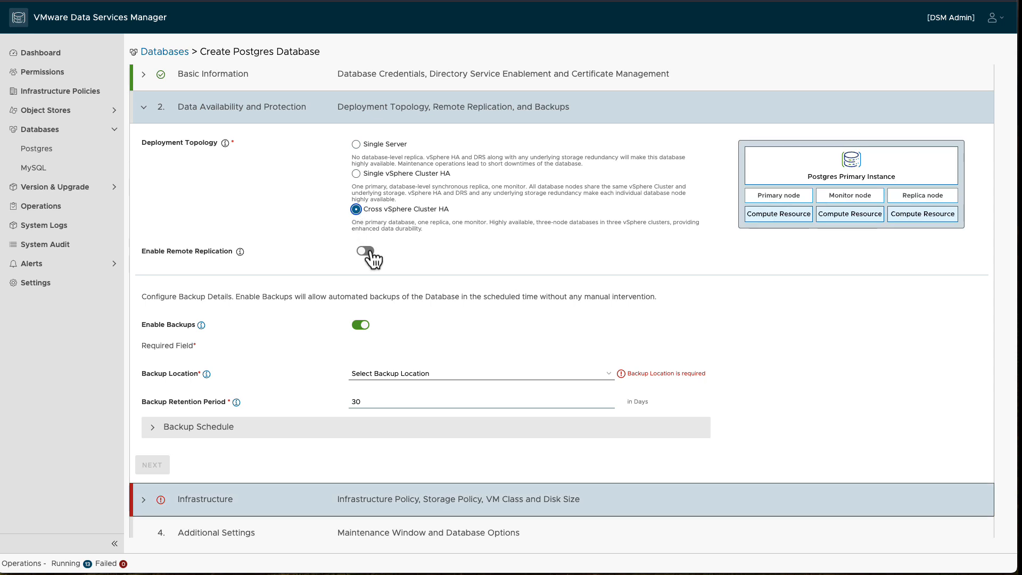
{"action": "scroll", "coordinate": [373, 258], "scroll_direction": "down", "scroll_amount": 1}
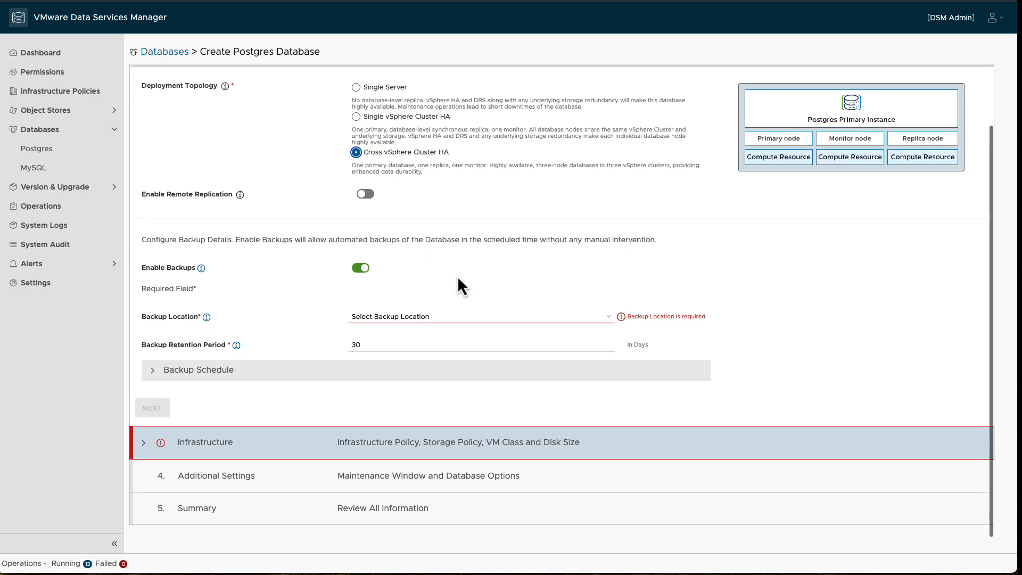
{"action": "left_click", "coordinate": [611, 321]}
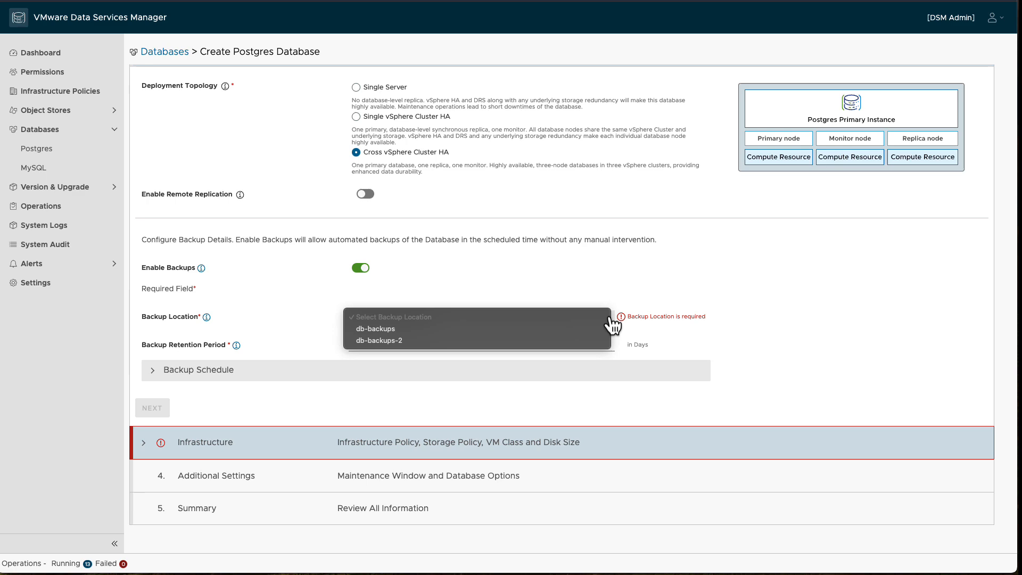
{"action": "left_click", "coordinate": [519, 338]}
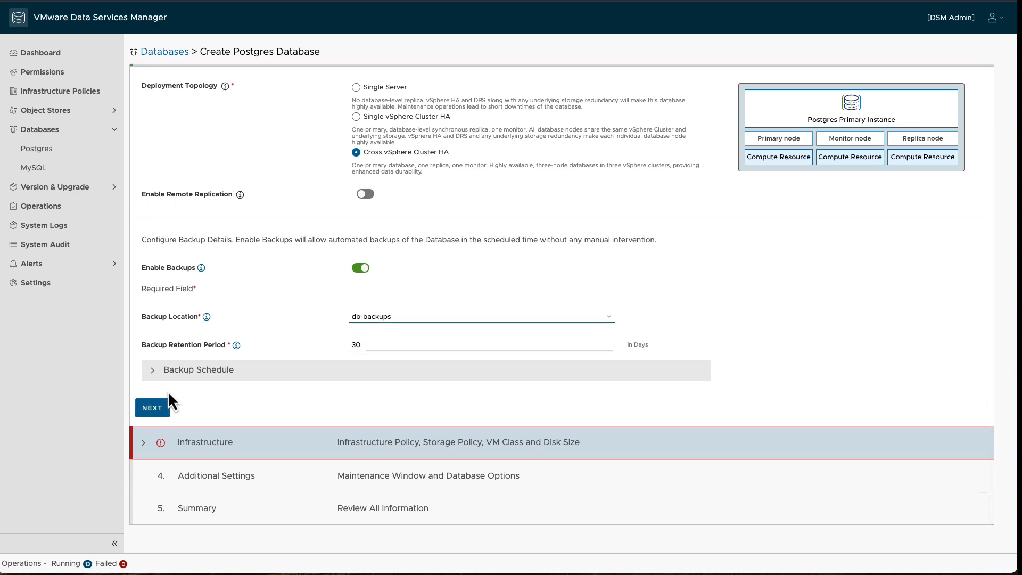
{"action": "left_click", "coordinate": [154, 371]}
{"action": "scroll", "coordinate": [176, 378], "scroll_direction": "down", "scroll_amount": 1}
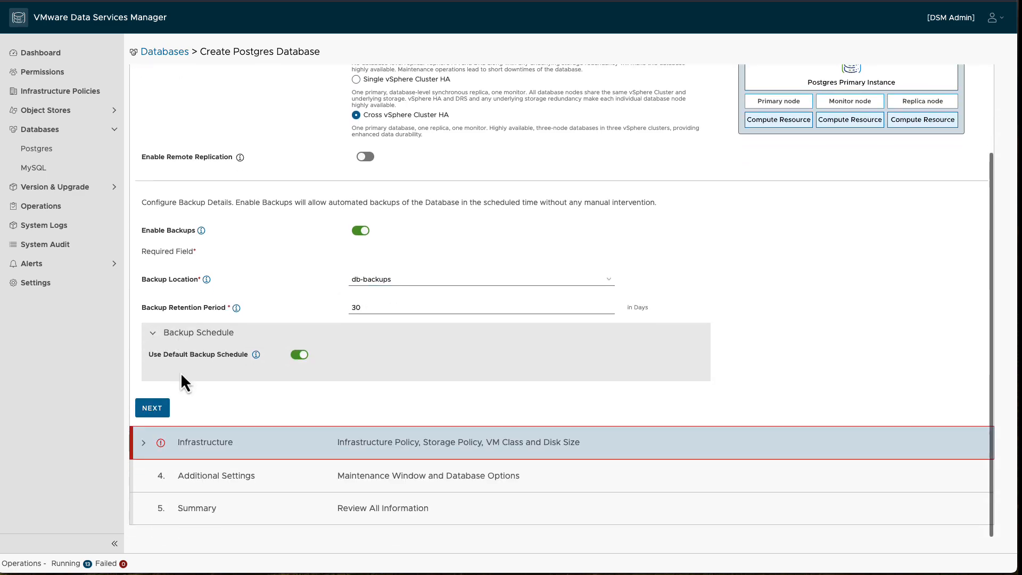
Step: Give the database the small VM class (2 cores, 4 GB) on the Infrastructure step
{"action": "left_click", "coordinate": [170, 408]}
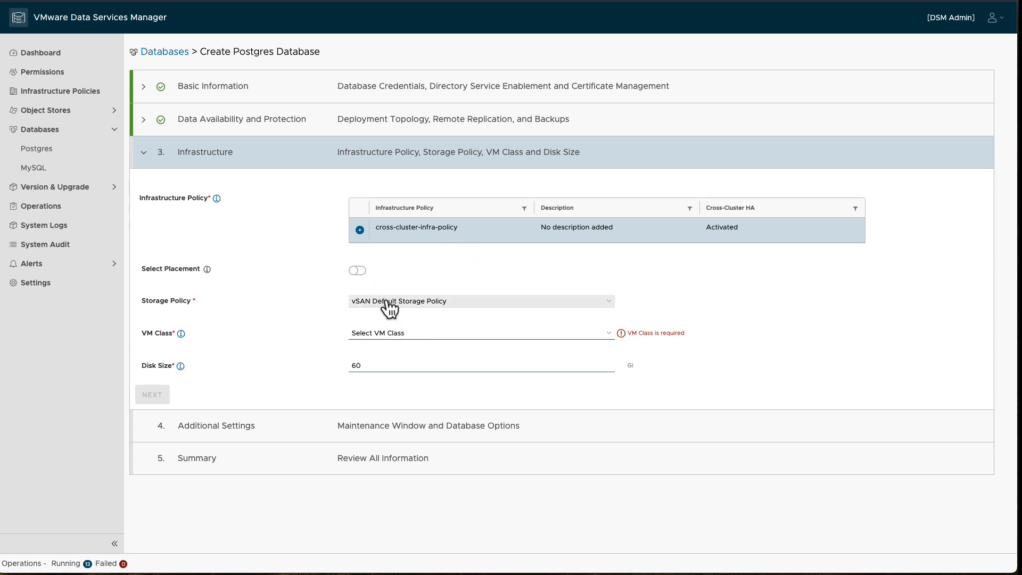
{"action": "left_click", "coordinate": [440, 342]}
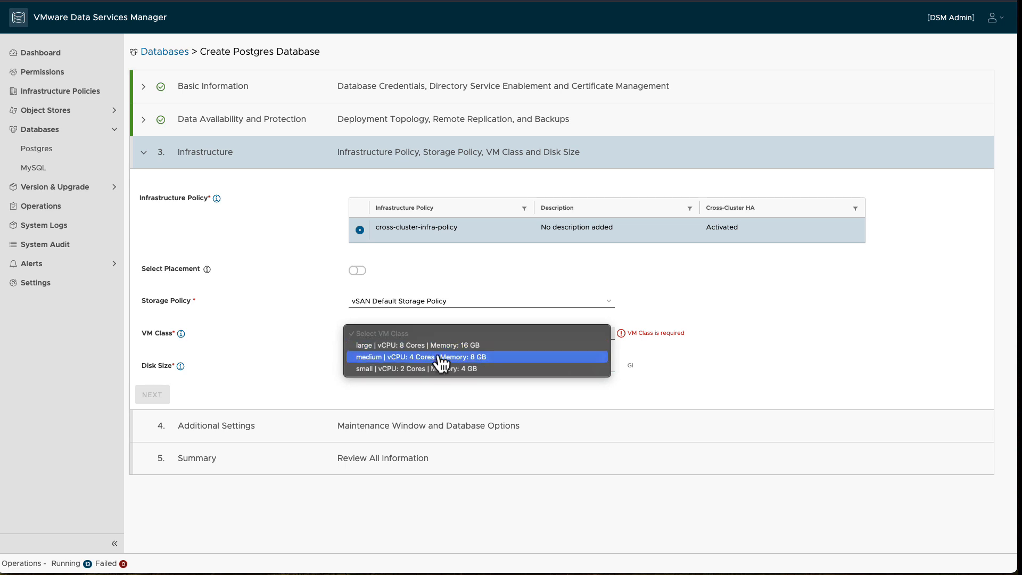
{"action": "left_click", "coordinate": [440, 369]}
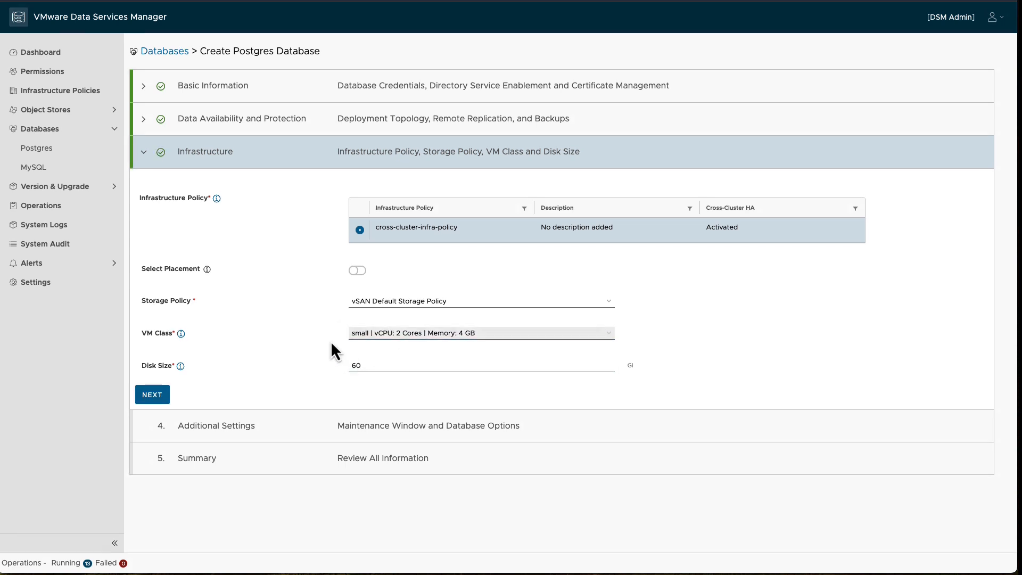
Step: Keep the Saturday 23:59 six-hour maintenance window, with no database options or HBA entries
{"action": "left_click", "coordinate": [154, 396]}
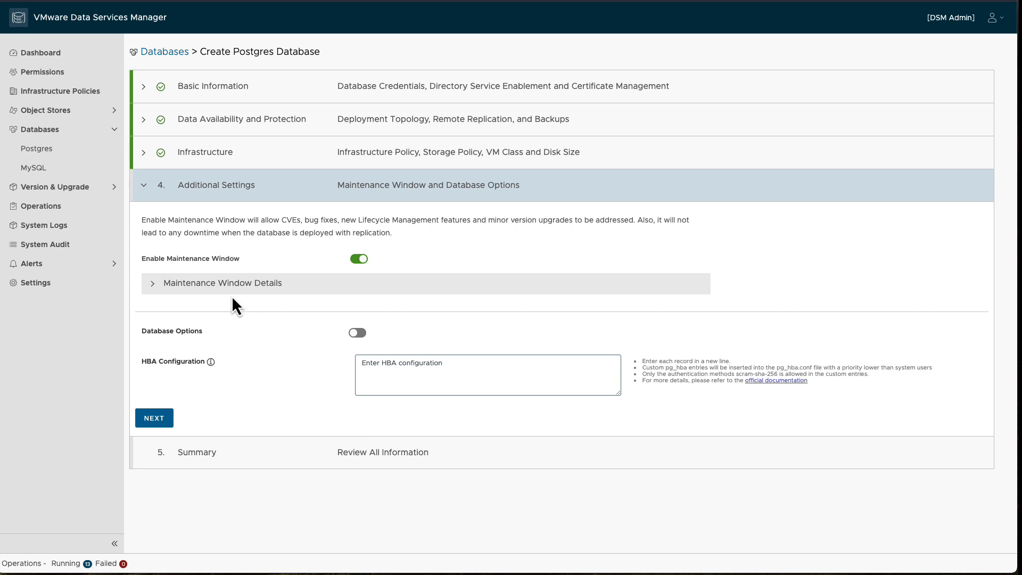
{"action": "left_click", "coordinate": [156, 288]}
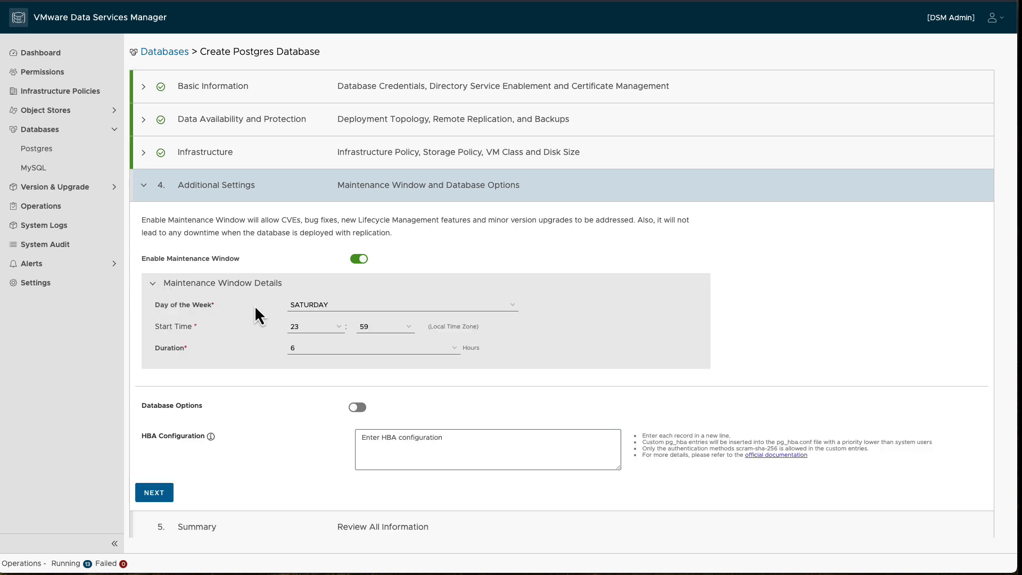
{"action": "left_click", "coordinate": [155, 288]}
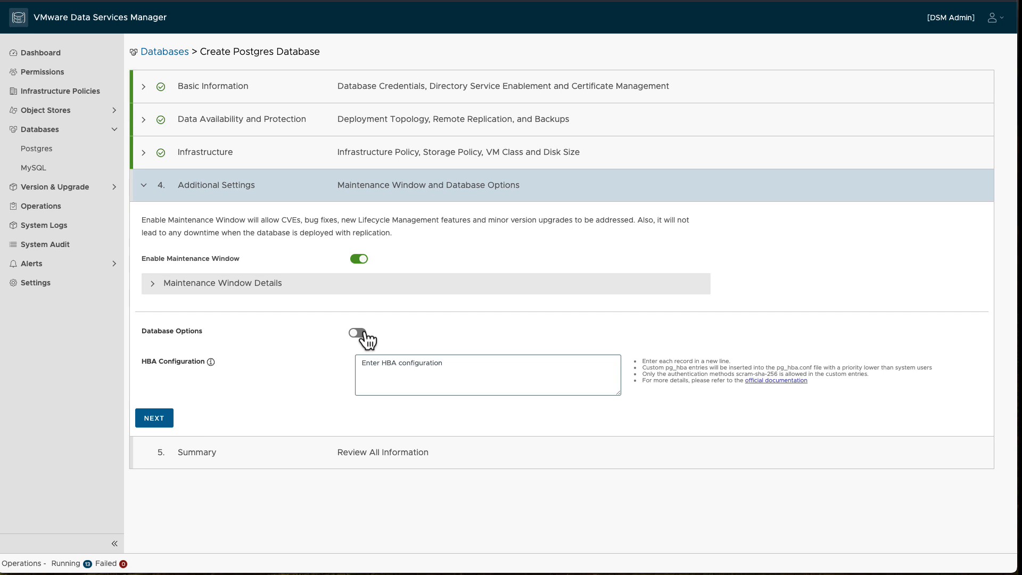
{"action": "left_click", "coordinate": [365, 333]}
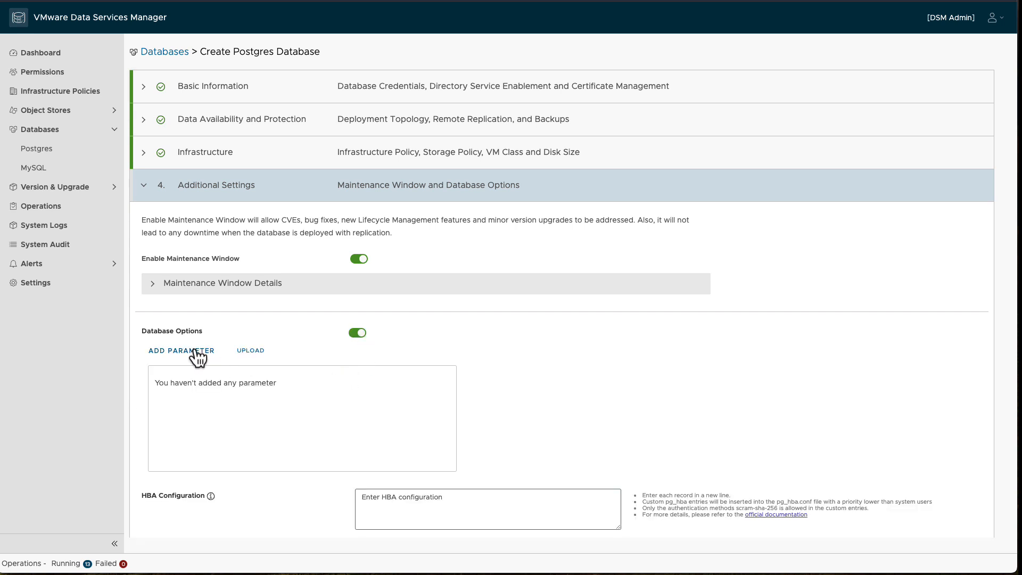
{"action": "left_click", "coordinate": [357, 336]}
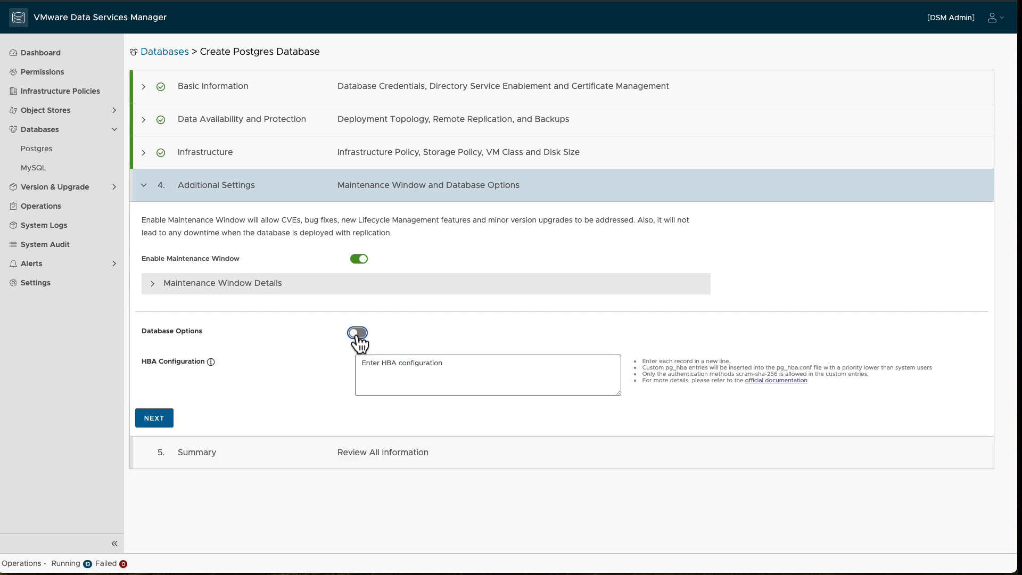
{"action": "left_click", "coordinate": [371, 370]}
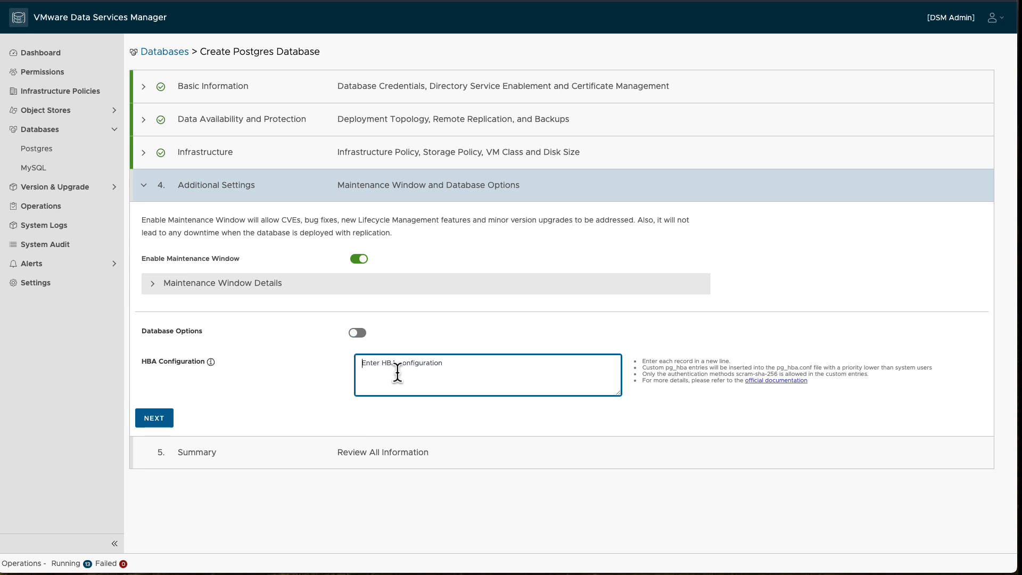
Step: Review the summary and create cc-postgres-db, listed Ready with 3 nodes, Cross Cluster
{"action": "left_click", "coordinate": [160, 419]}
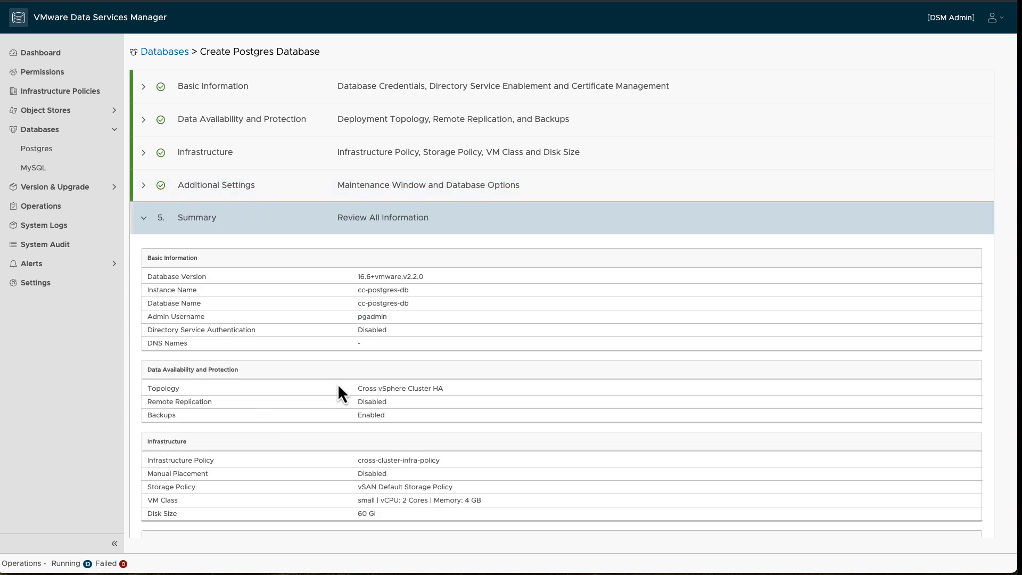
{"action": "scroll", "coordinate": [339, 392], "scroll_direction": "down", "scroll_amount": 3}
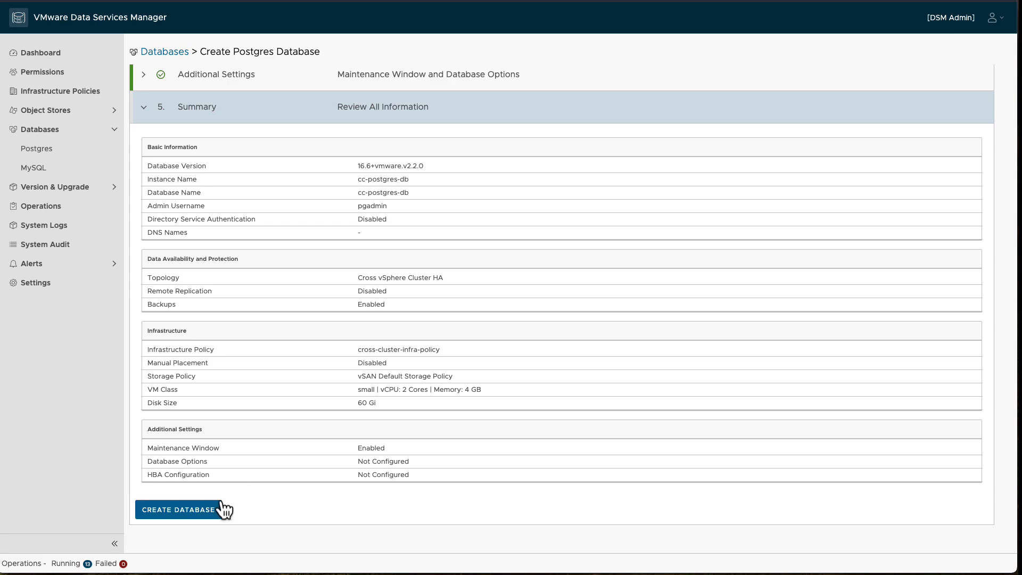
{"action": "left_click", "coordinate": [221, 509]}
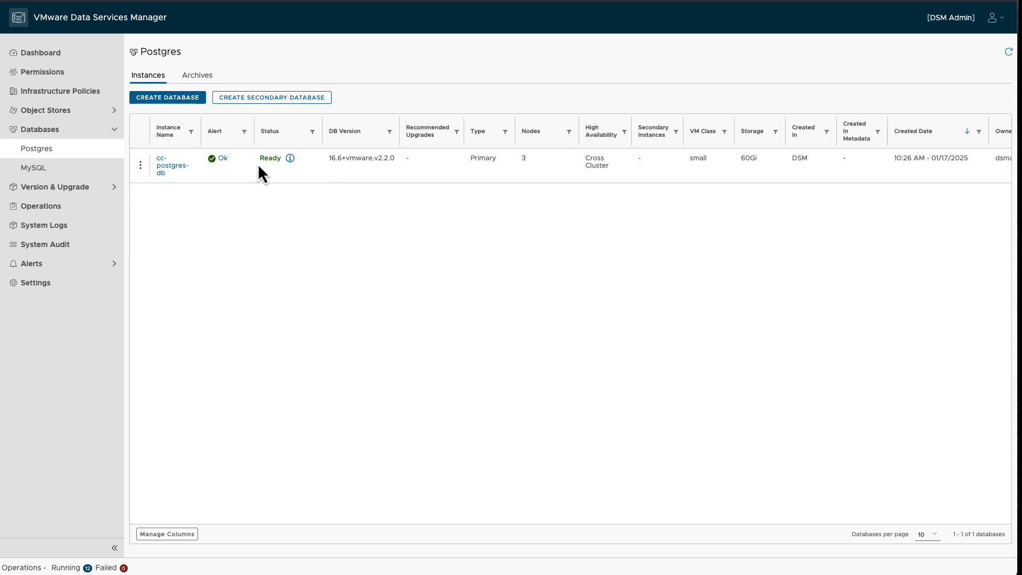
Step: Open cc-postgres-db and expand Data Availability details to show its primary, replica and monitor nodes
{"action": "left_click", "coordinate": [173, 167]}
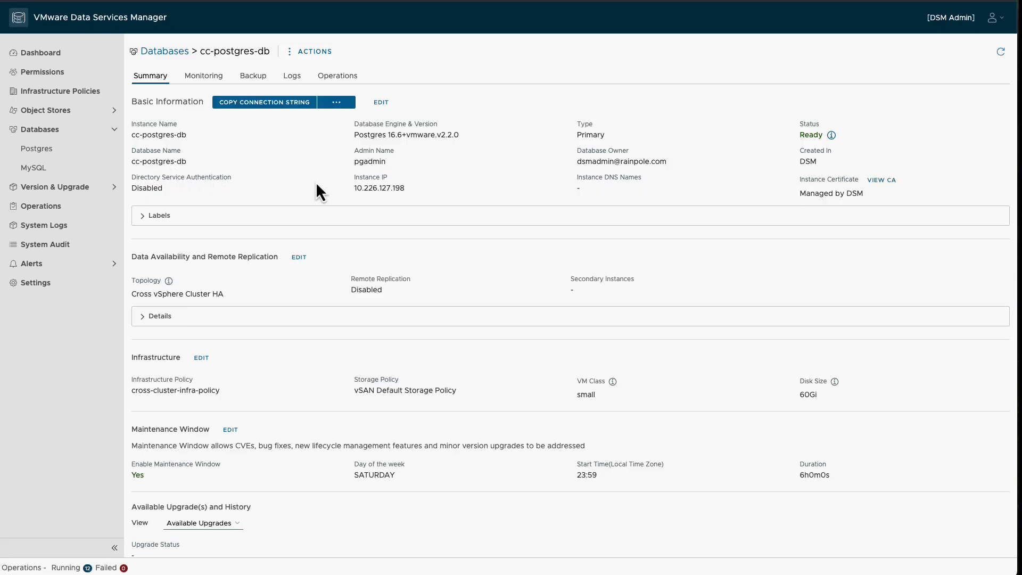
{"action": "scroll", "coordinate": [223, 251], "scroll_direction": "down", "scroll_amount": 3}
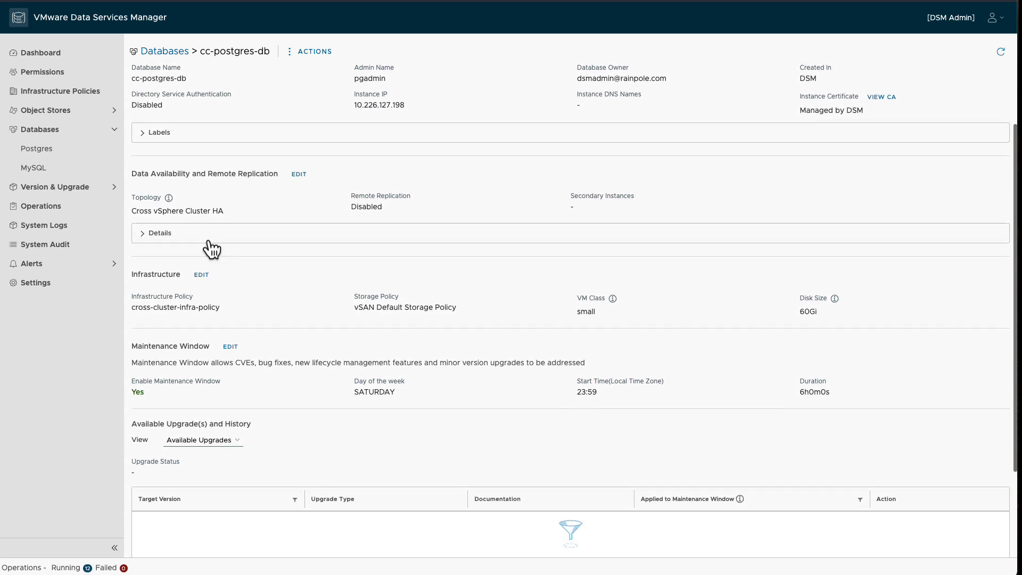
{"action": "left_click", "coordinate": [157, 235]}
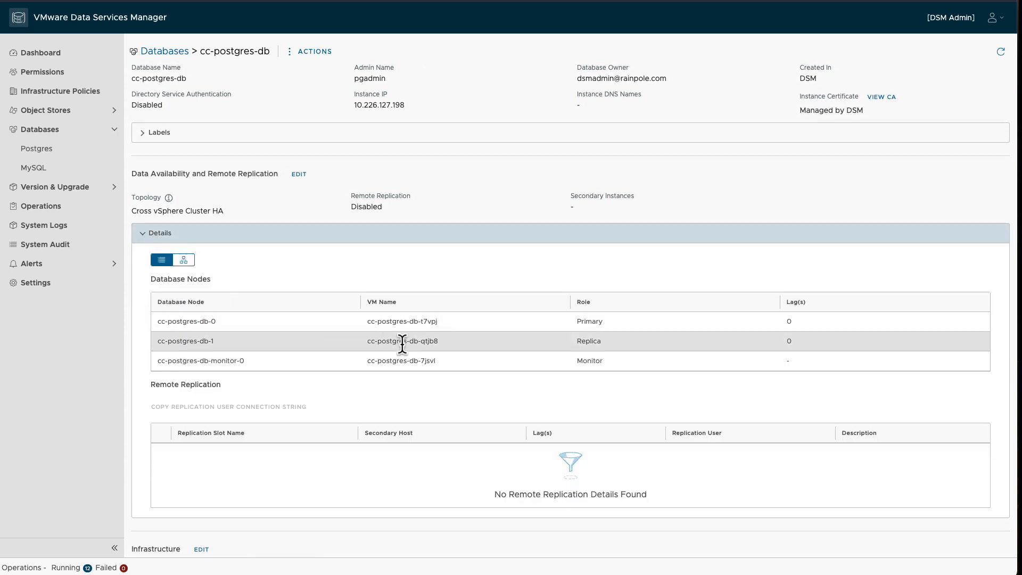
{"action": "scroll", "coordinate": [415, 350], "scroll_direction": "down", "scroll_amount": 1}
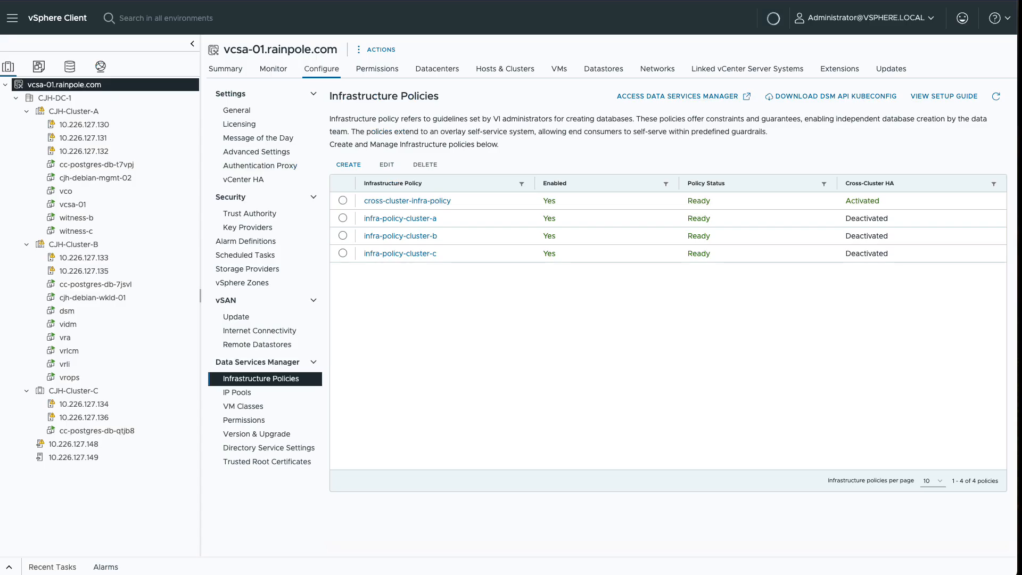
Step: Check tasks for VMs cc-postgres-db-t7vpj, -7jsvl and -qtjb8, then return to vcsa-01.rainpole.com
{"action": "left_click", "coordinate": [117, 168]}
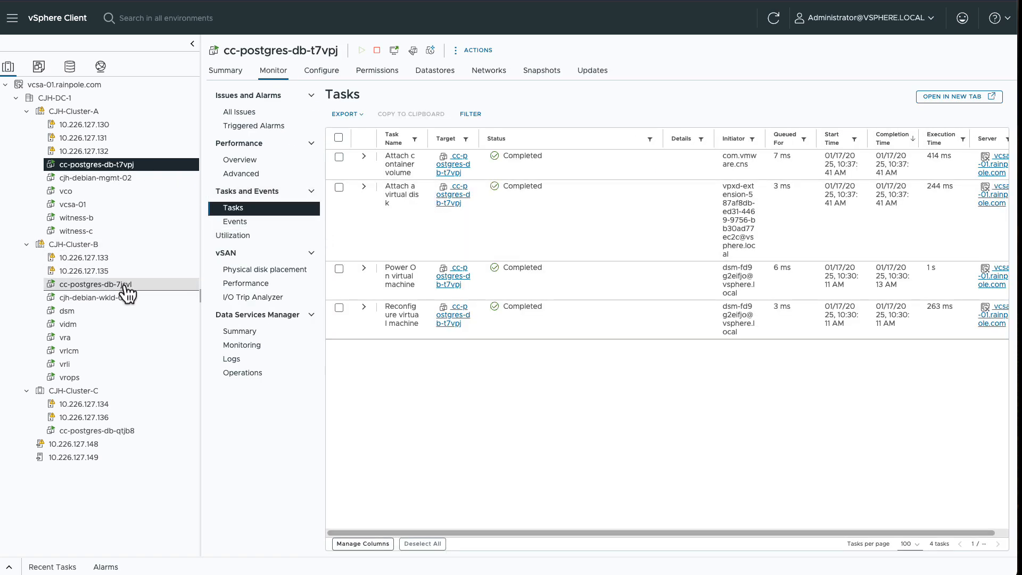
{"action": "left_click", "coordinate": [126, 288]}
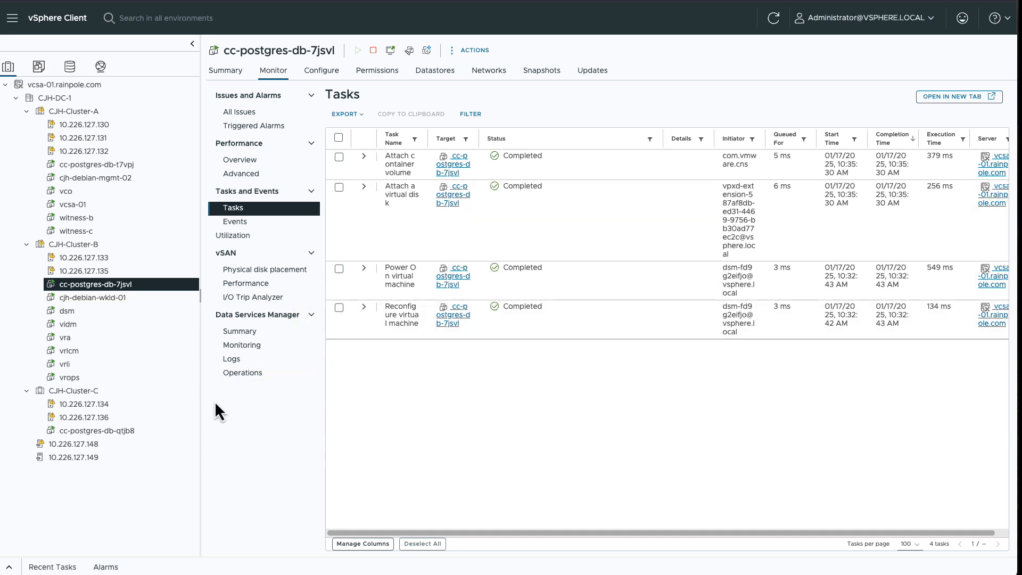
{"action": "left_click", "coordinate": [126, 434]}
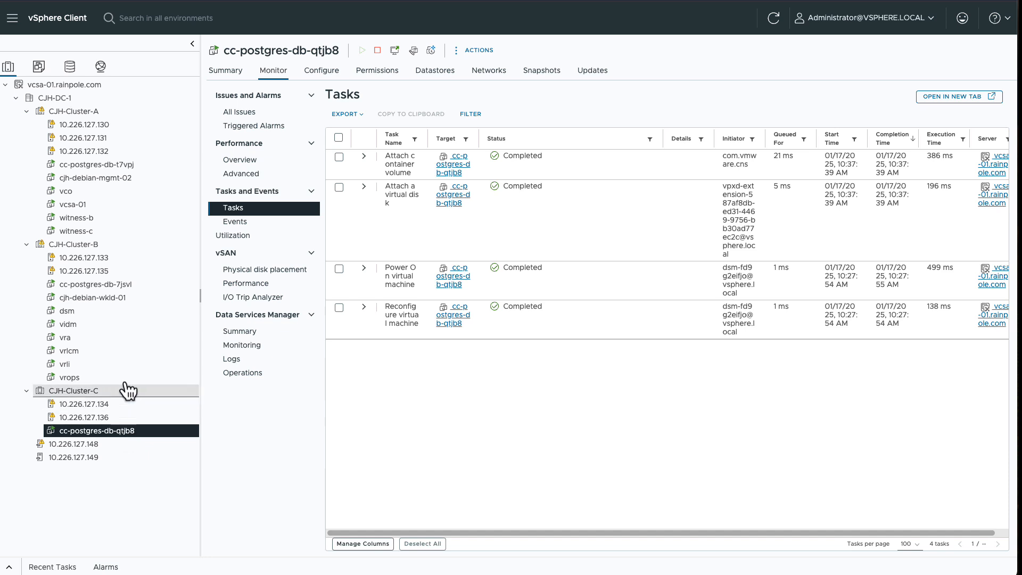
{"action": "left_click", "coordinate": [98, 85]}
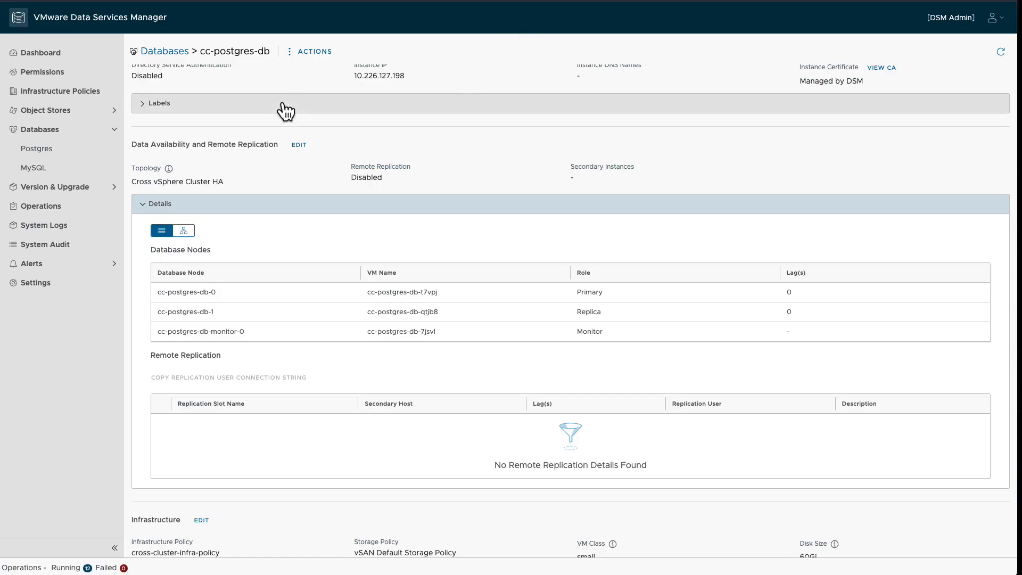
{"action": "scroll", "coordinate": [303, 154], "scroll_direction": "down", "scroll_amount": 3}
{"action": "scroll", "coordinate": [306, 158], "scroll_direction": "down", "scroll_amount": 5}
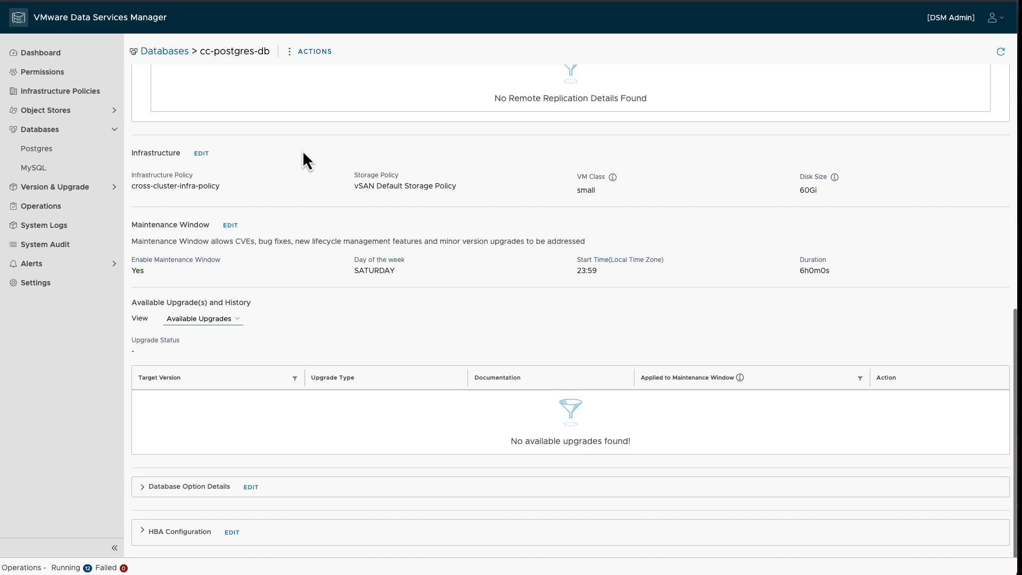
{"action": "scroll", "coordinate": [304, 154], "scroll_direction": "up", "scroll_amount": 8}
{"action": "scroll", "coordinate": [302, 150], "scroll_direction": "up", "scroll_amount": 2}
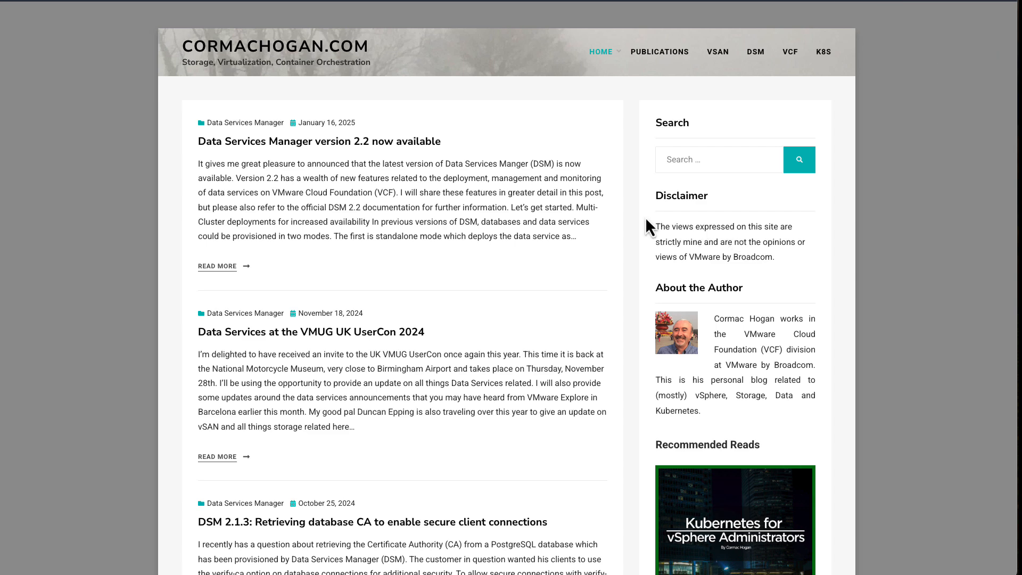
Step: Open cormachogan.com's DSM page and browse its DSM 2.2 and 2.1 video and post lists
{"action": "left_click", "coordinate": [759, 53]}
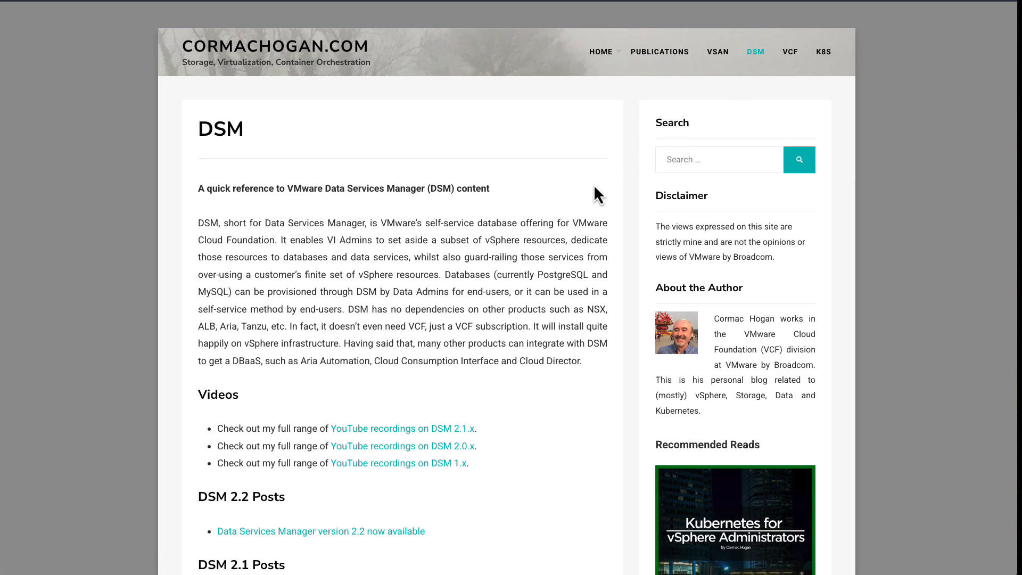
{"action": "scroll", "coordinate": [575, 195], "scroll_direction": "down", "scroll_amount": 4}
{"action": "scroll", "coordinate": [575, 202], "scroll_direction": "down", "scroll_amount": 11}
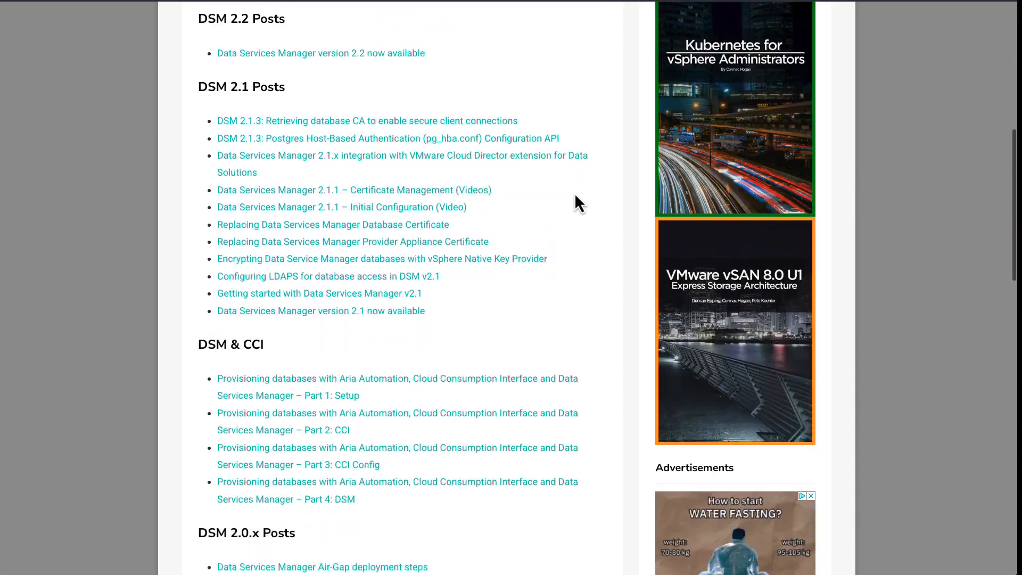
{"action": "scroll", "coordinate": [575, 203], "scroll_direction": "up", "scroll_amount": 4}
{"action": "scroll", "coordinate": [579, 201], "scroll_direction": "up", "scroll_amount": 8}
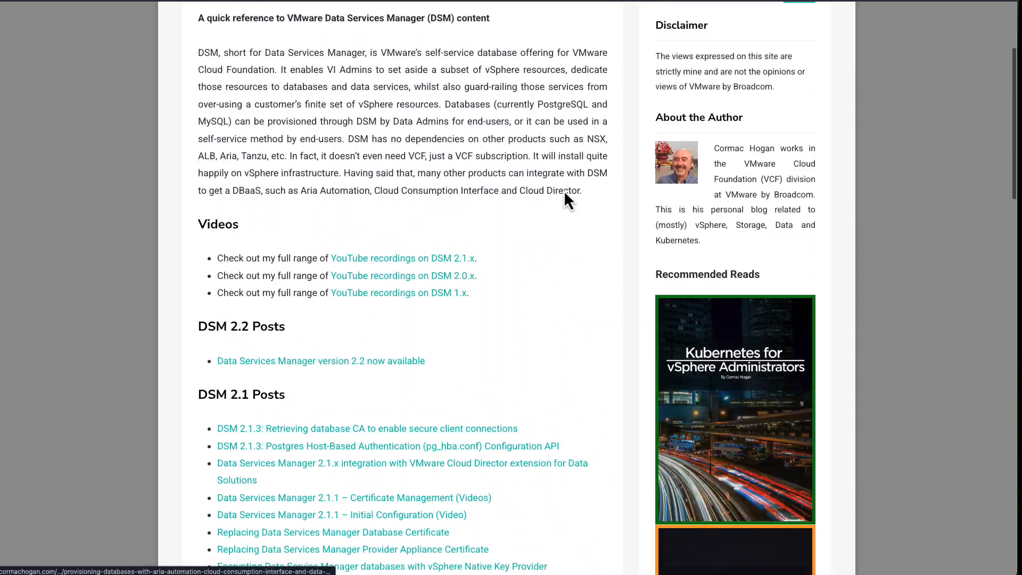